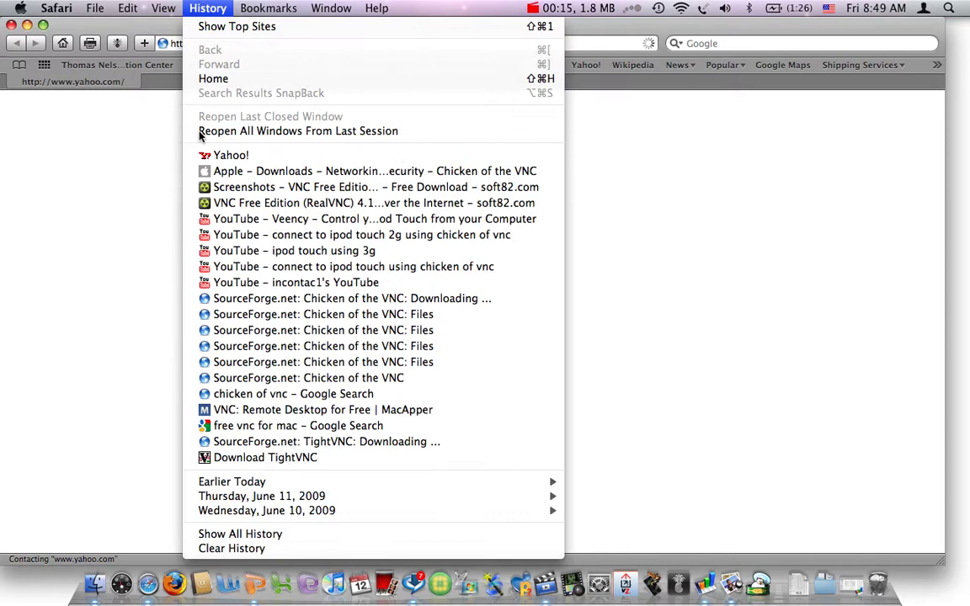
Reopen the Apple downloads page for Chicken of the VNC from the browsing history and view it
{"action": "left_click", "coordinate": [182, 326]}
{"action": "left_click", "coordinate": [209, 8]}
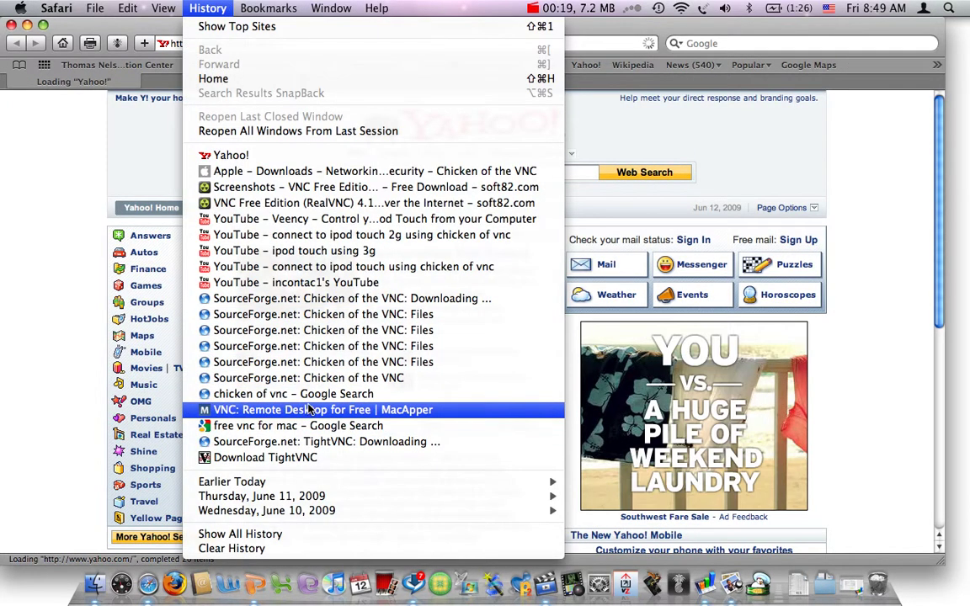
{"action": "left_click", "coordinate": [321, 171]}
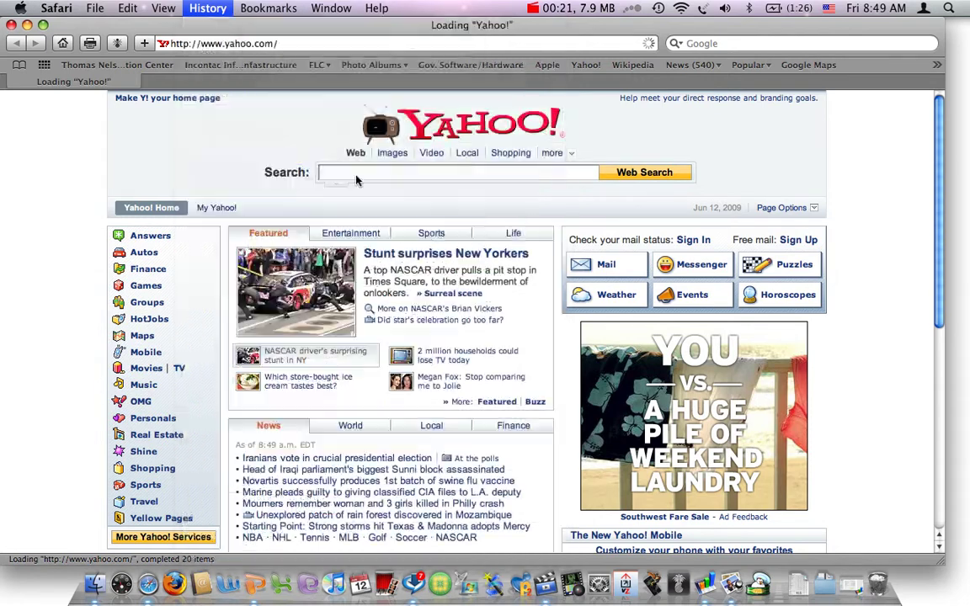
{"action": "right_click", "coordinate": [652, 250]}
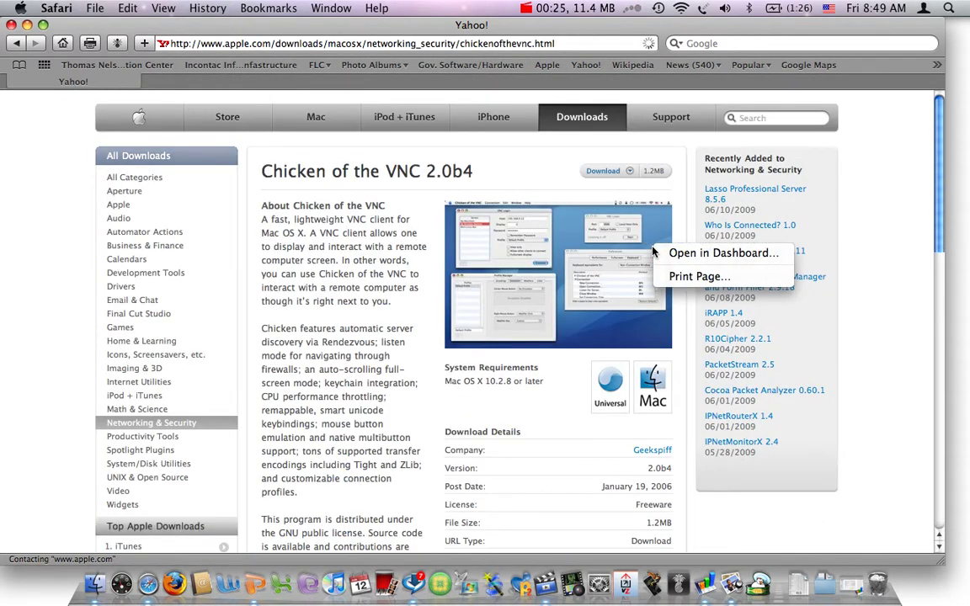
{"action": "left_click", "coordinate": [494, 160]}
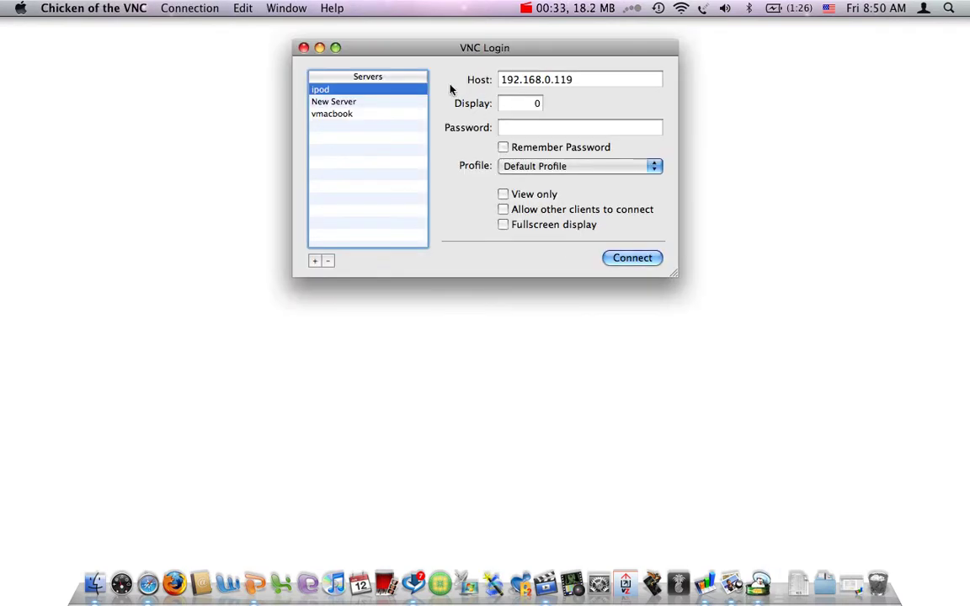
Move the VNC Login window aside and add a new server entry with the name "ipod"
{"action": "left_click_drag", "start_coordinate": [550, 47], "coordinate": [311, 58]}
{"action": "left_click", "coordinate": [75, 271]}
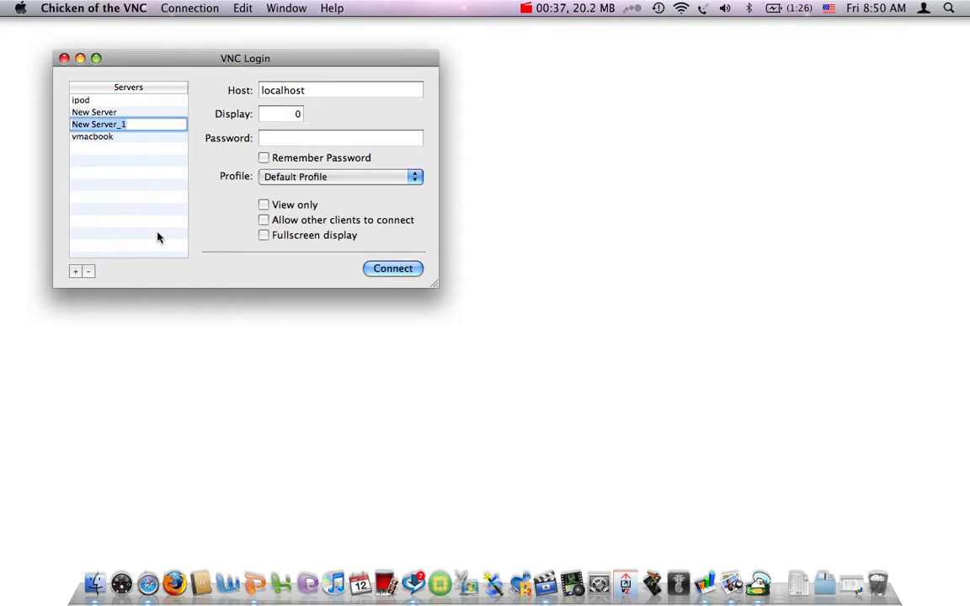
{"action": "type", "text": "p"}
{"action": "key", "text": "BackSpace"}
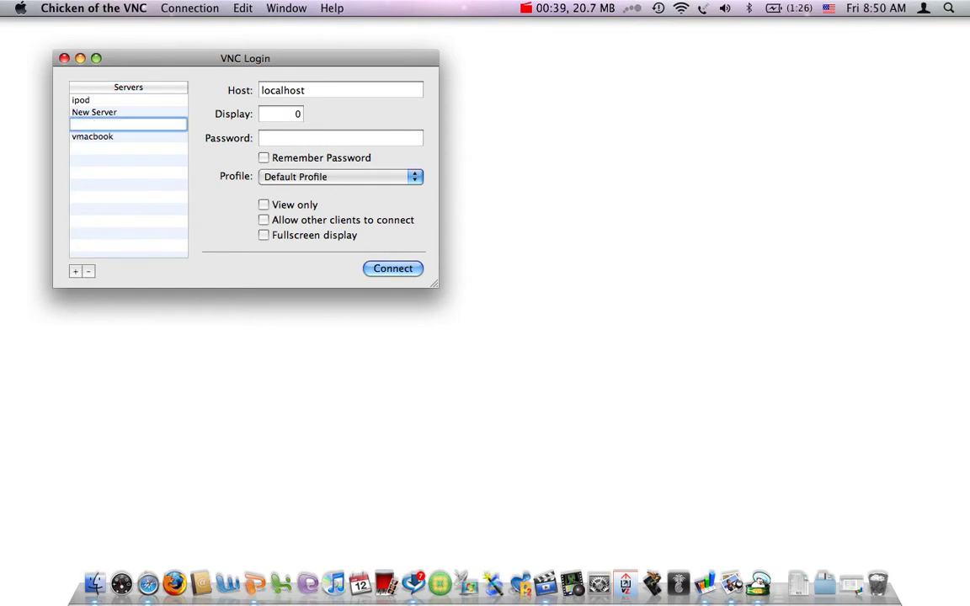
{"action": "type", "text": "ipod"}
{"action": "key", "text": "Return"}
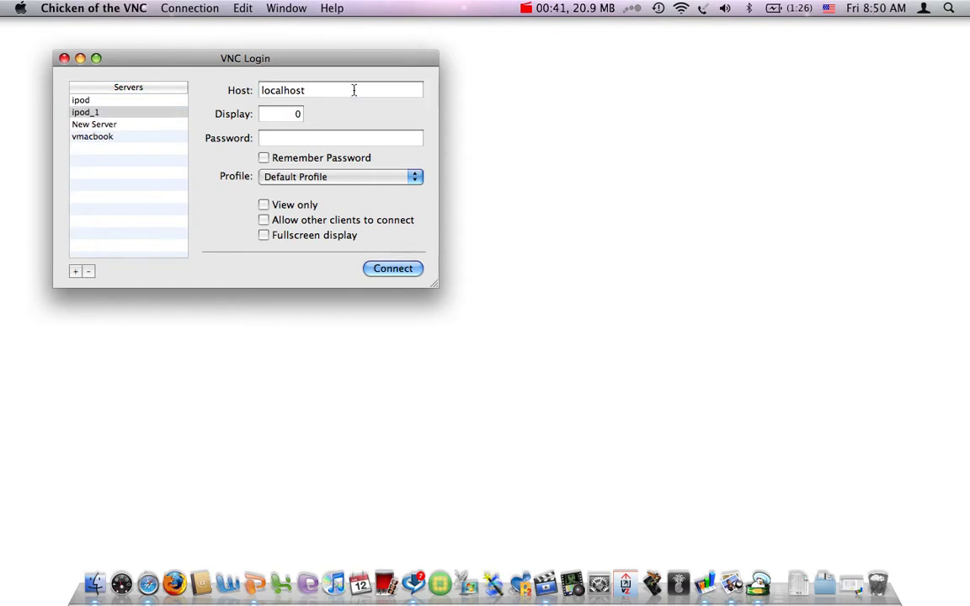
Connect to the existing ipod server and unlock the iPod, entering its passcode
{"action": "left_click", "coordinate": [148, 101]}
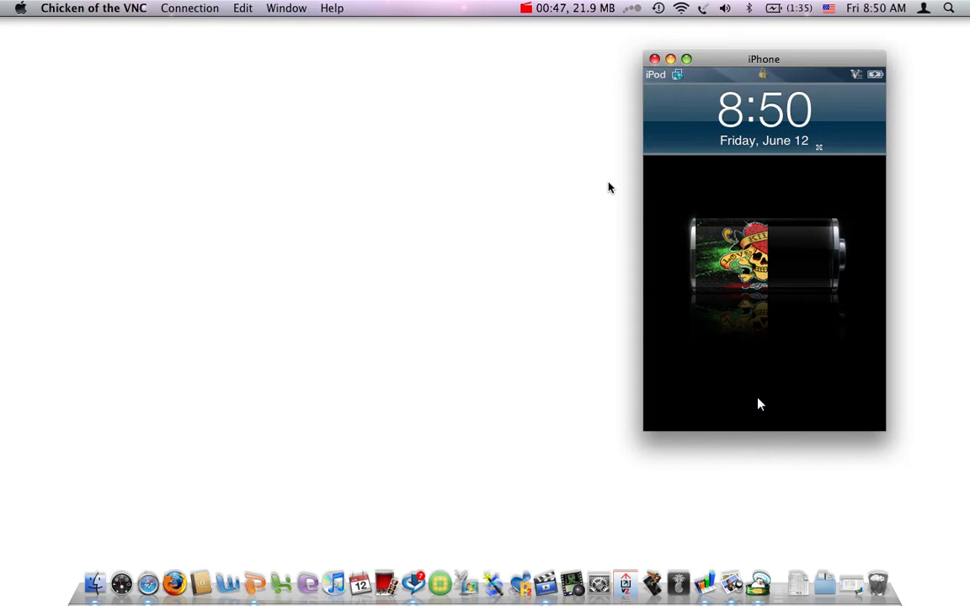
{"action": "left_click", "coordinate": [758, 404]}
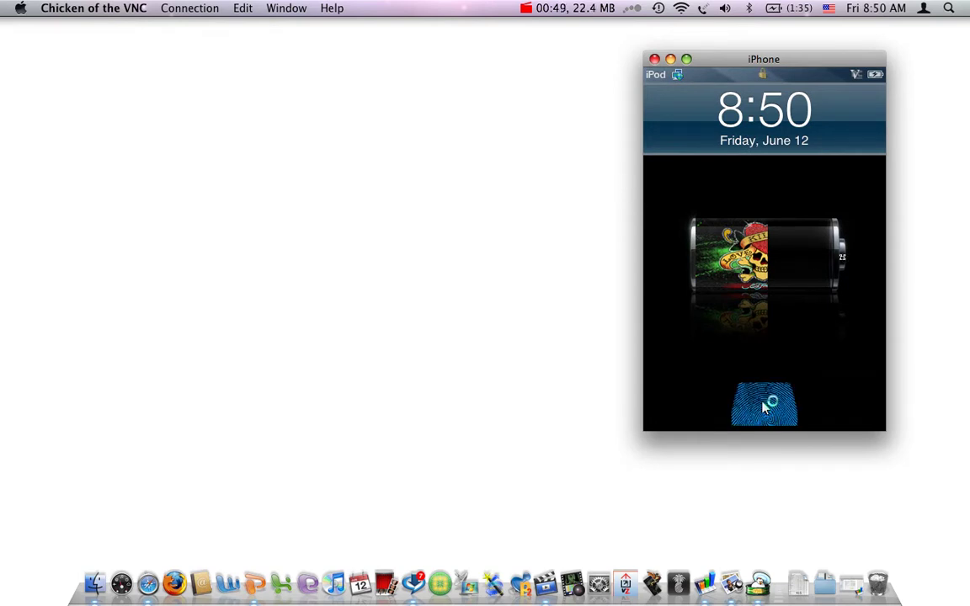
{"action": "type", "text": "000"}
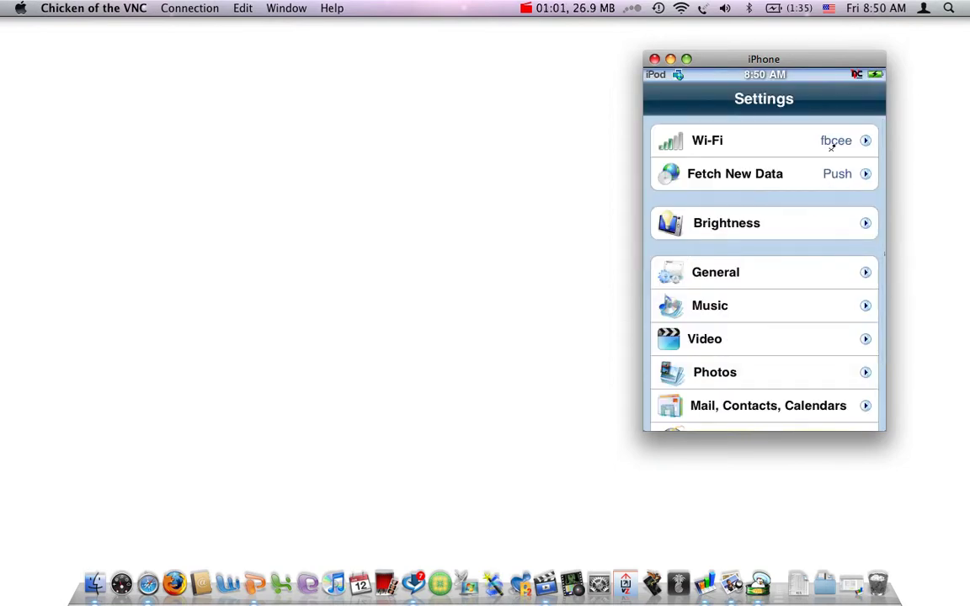
Check the iPod's IP address in the details of the fbcee Wi-Fi network, and return to the home screen
{"action": "left_click", "coordinate": [834, 143]}
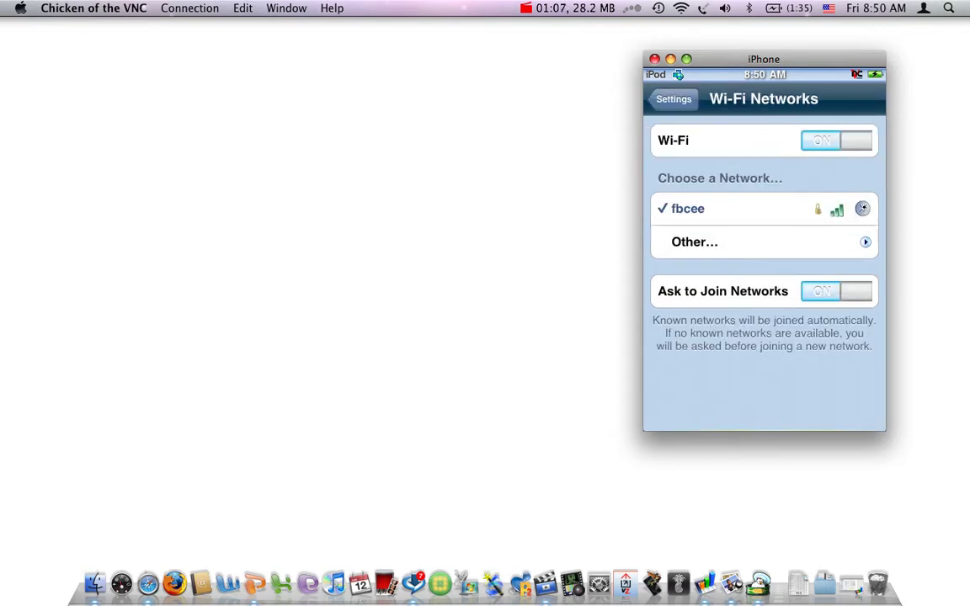
{"action": "left_click", "coordinate": [862, 207]}
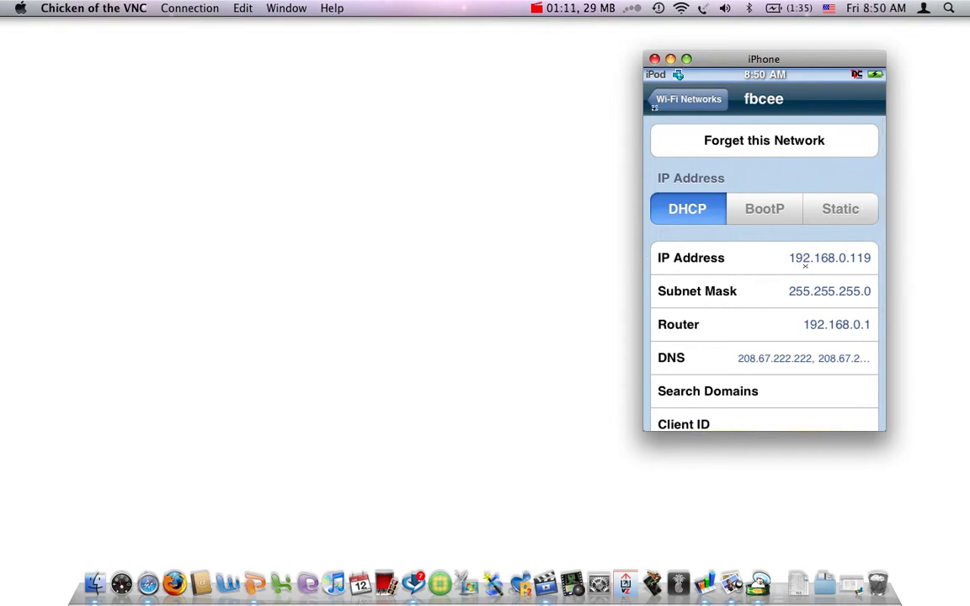
{"action": "right_click", "coordinate": [864, 206]}
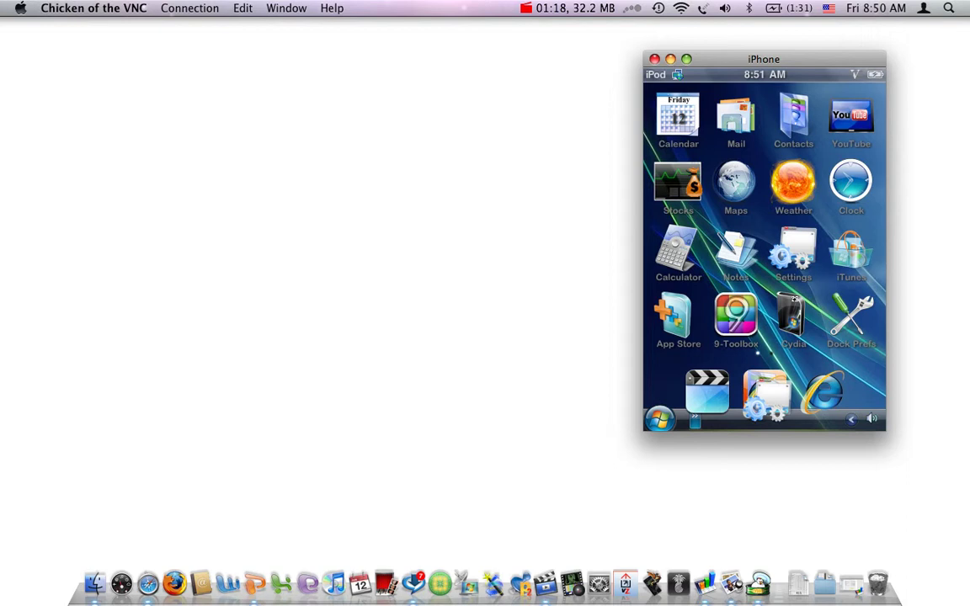
Launch Cydia on the iPod, search its packages for "veency" and read through the Veency details
{"action": "left_click", "coordinate": [794, 300]}
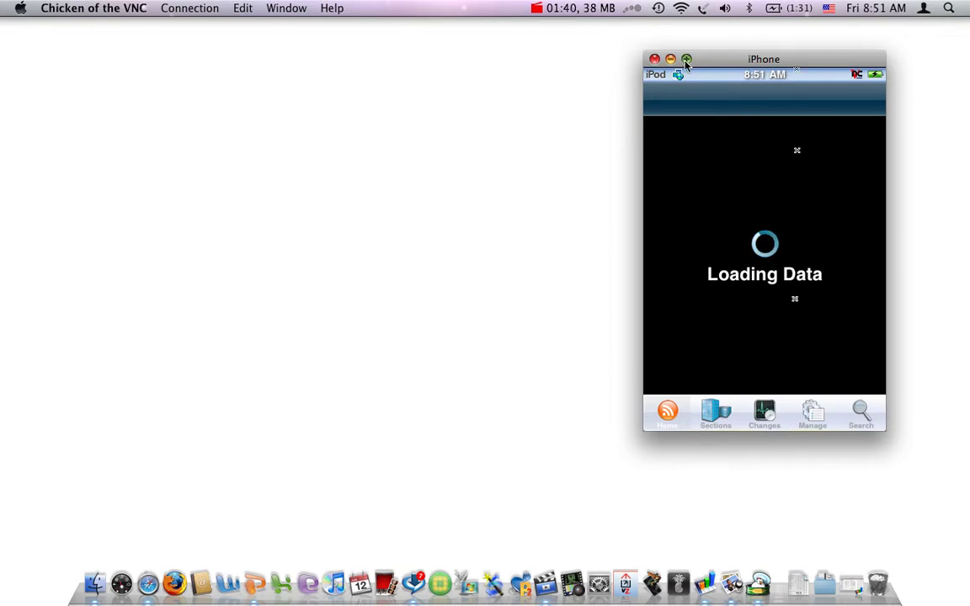
{"action": "left_click_drag", "start_coordinate": [705, 64], "coordinate": [296, 72]}
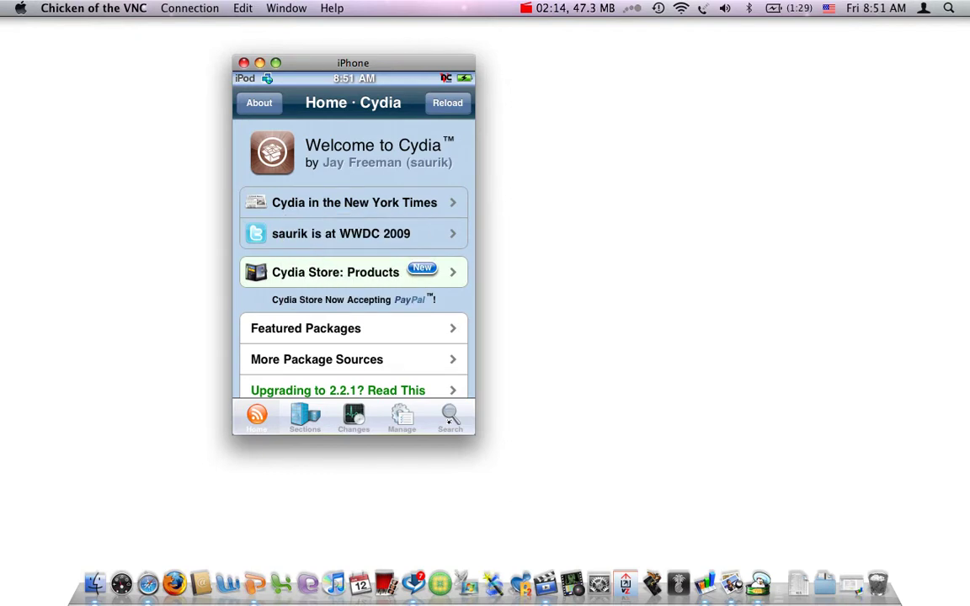
{"action": "left_click", "coordinate": [448, 418]}
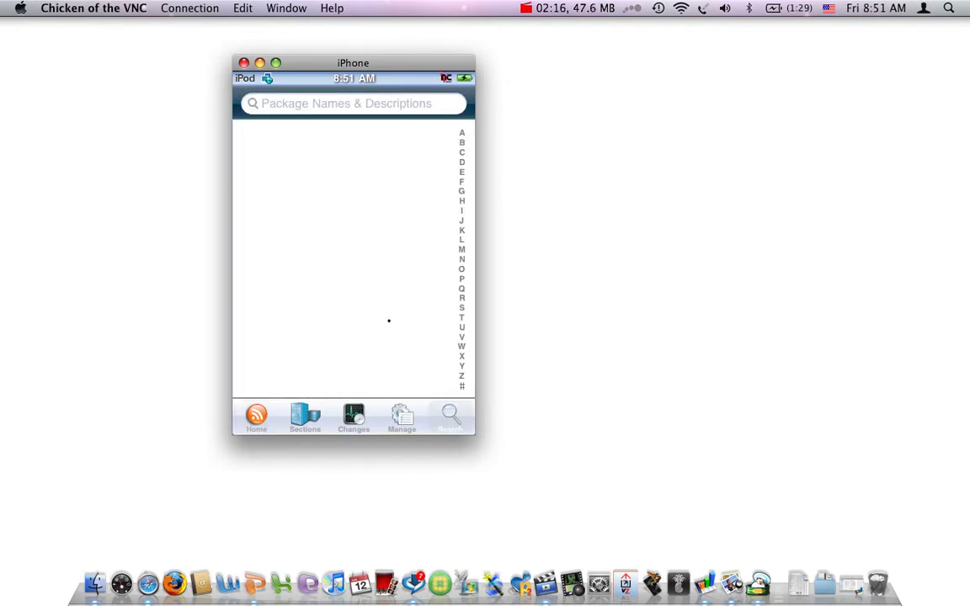
{"action": "left_click", "coordinate": [359, 102]}
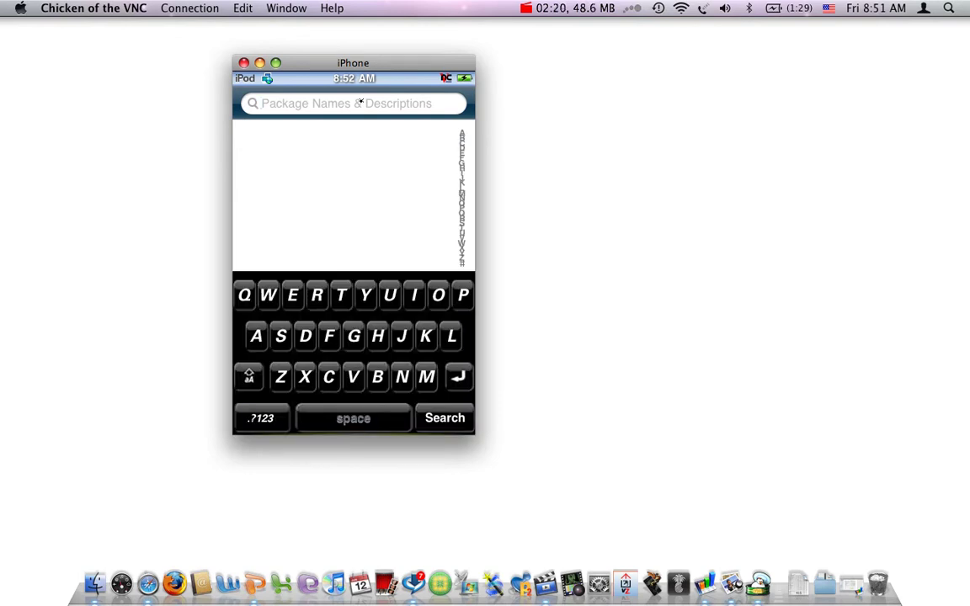
{"action": "type", "text": "v"}
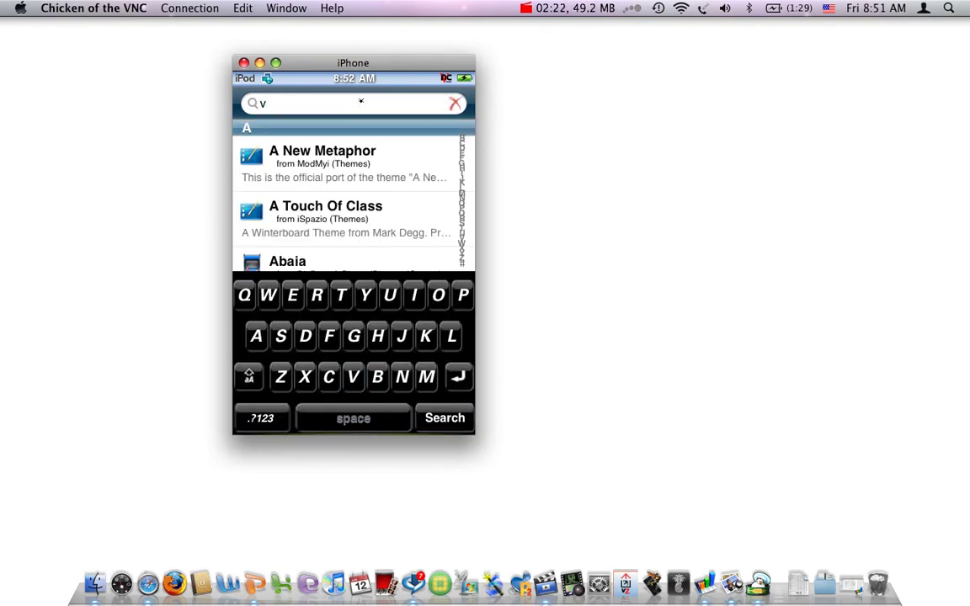
{"action": "type", "text": "een"}
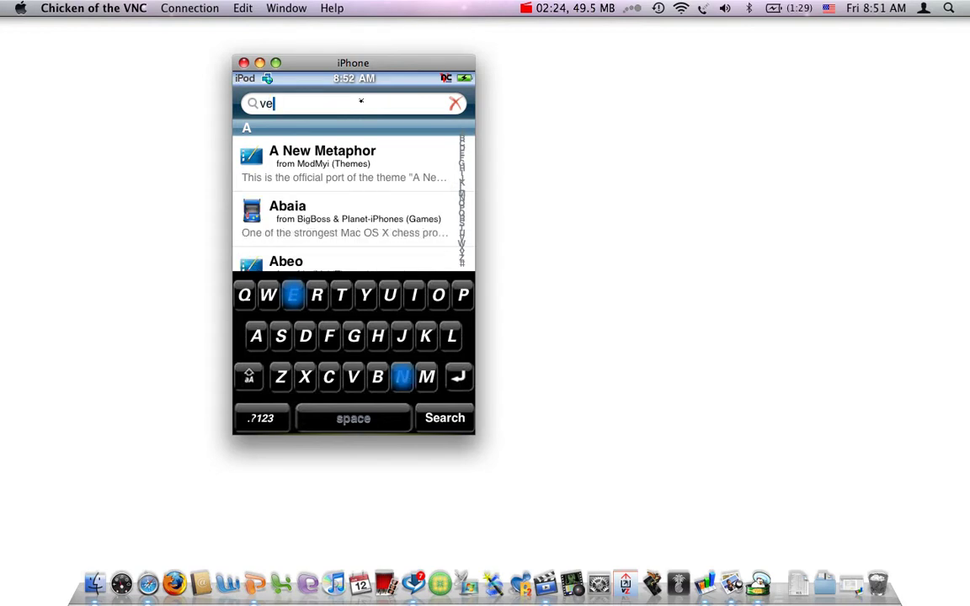
{"action": "type", "text": "cy"}
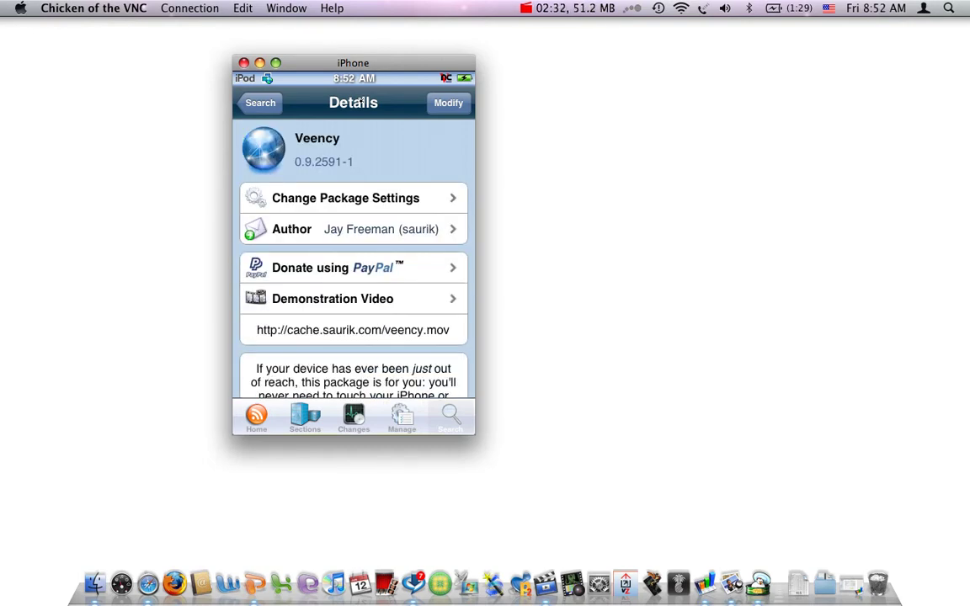
{"action": "scroll", "coordinate": [360, 102], "scroll_direction": "down", "scroll_amount": 3}
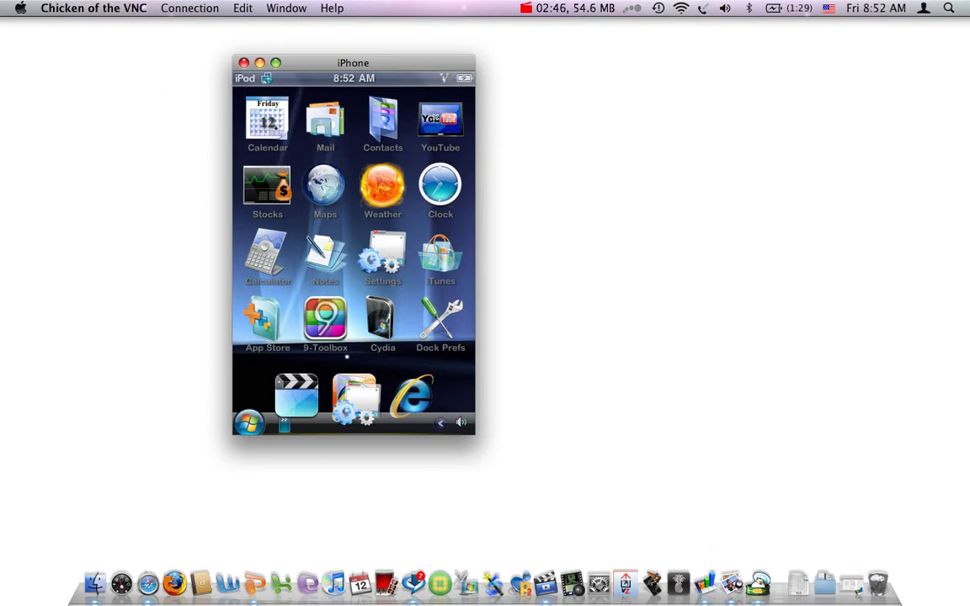
Open the VNC login window, place it beside the iPhone window, and connect to the ipod server with the default profile
{"action": "left_click", "coordinate": [202, 8]}
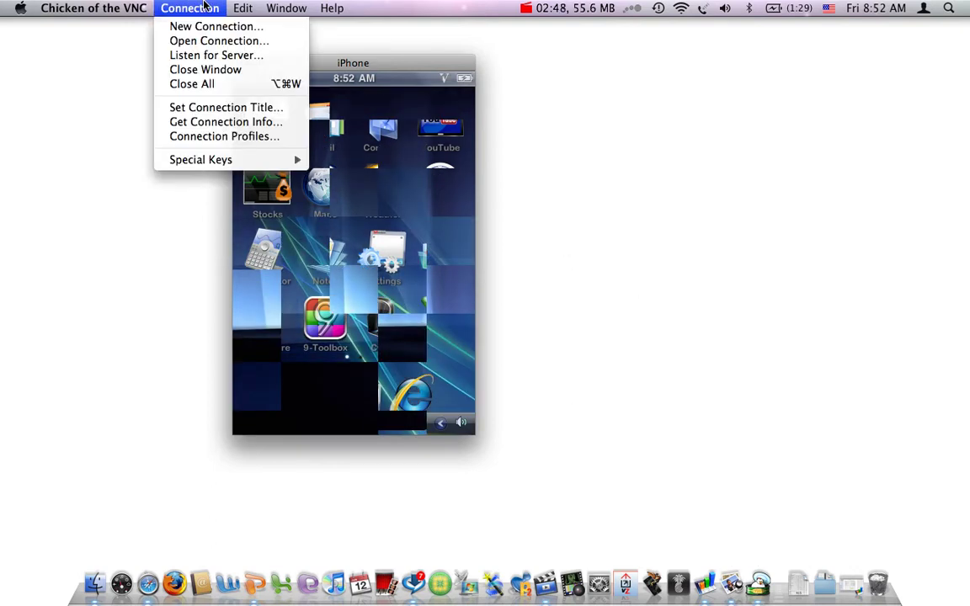
{"action": "left_click", "coordinate": [192, 41]}
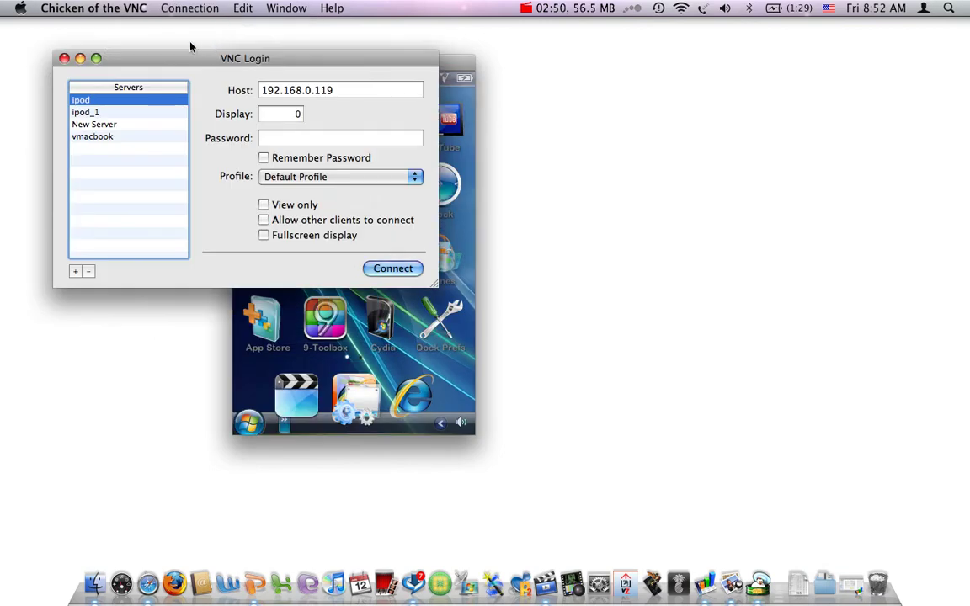
{"action": "left_click_drag", "start_coordinate": [175, 56], "coordinate": [670, 27]}
{"action": "double_click", "coordinate": [645, 67]}
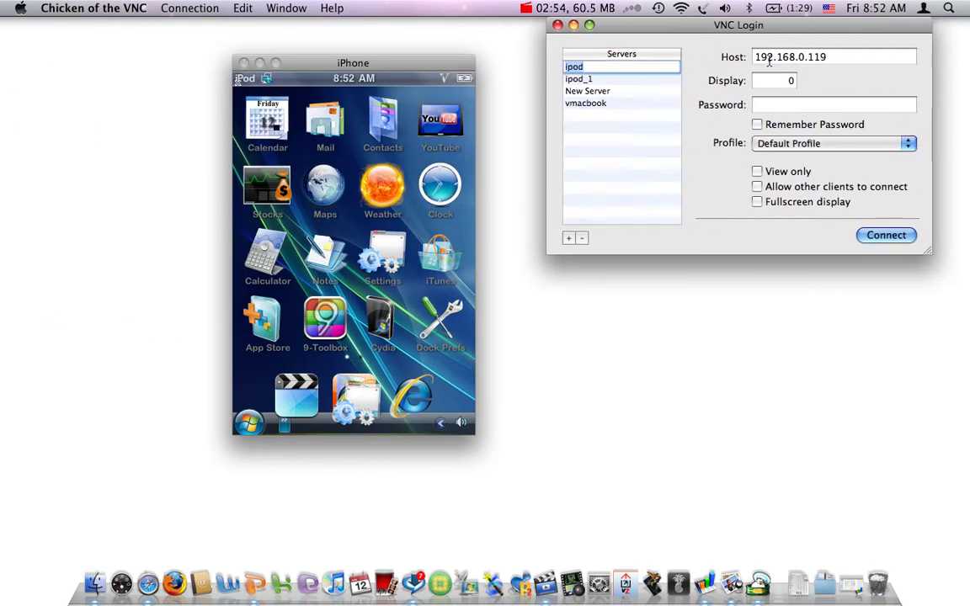
{"action": "left_click", "coordinate": [885, 234]}
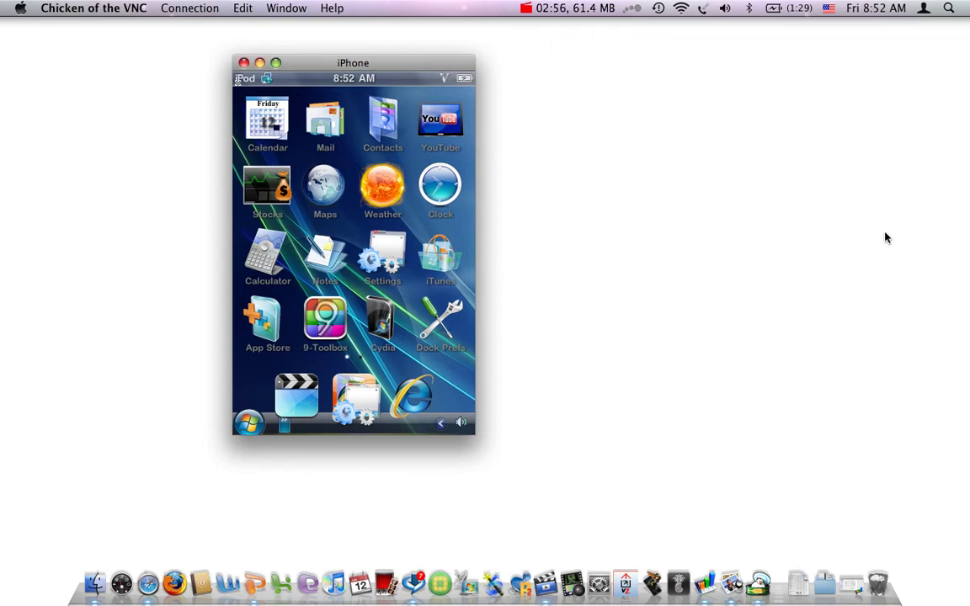